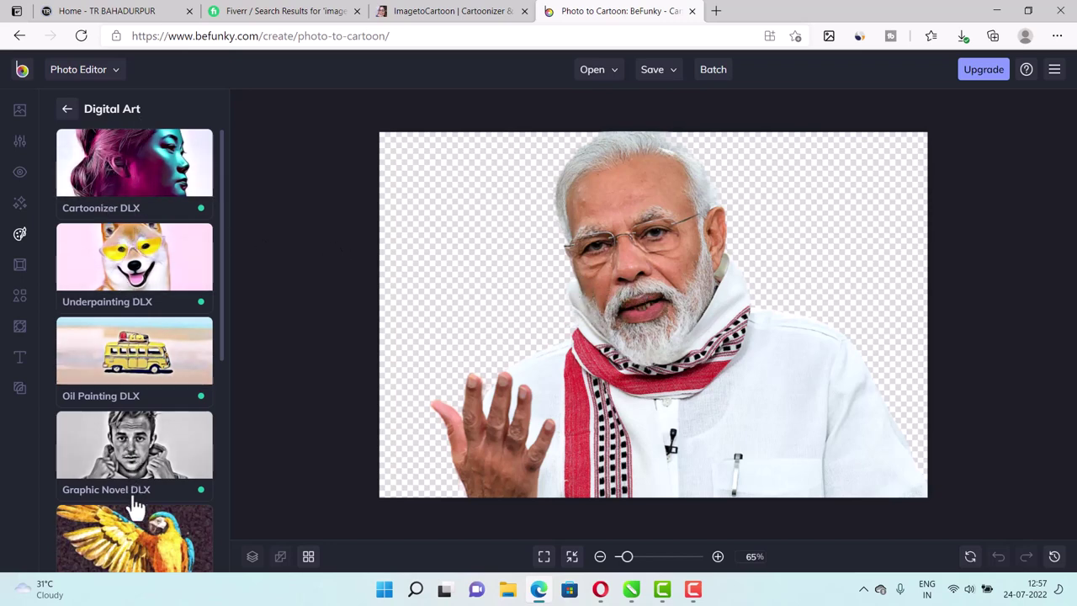
Apply the Underpainting DLX digital art effect to the portrait photo
scroll(137, 500, "down", 4)
scroll(139, 492, "up", 4)
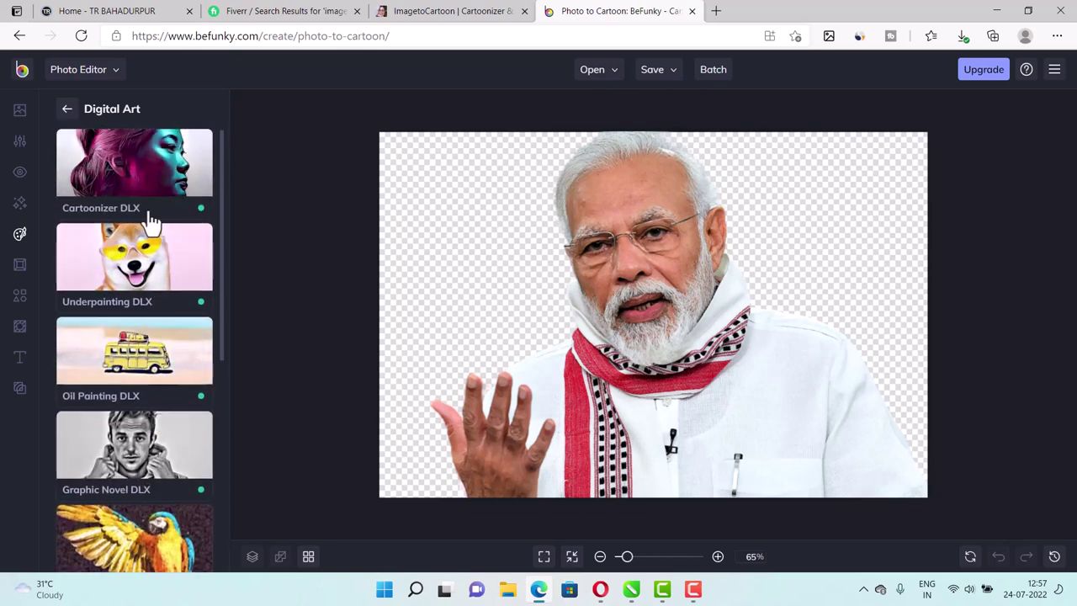
left_click(112, 286)
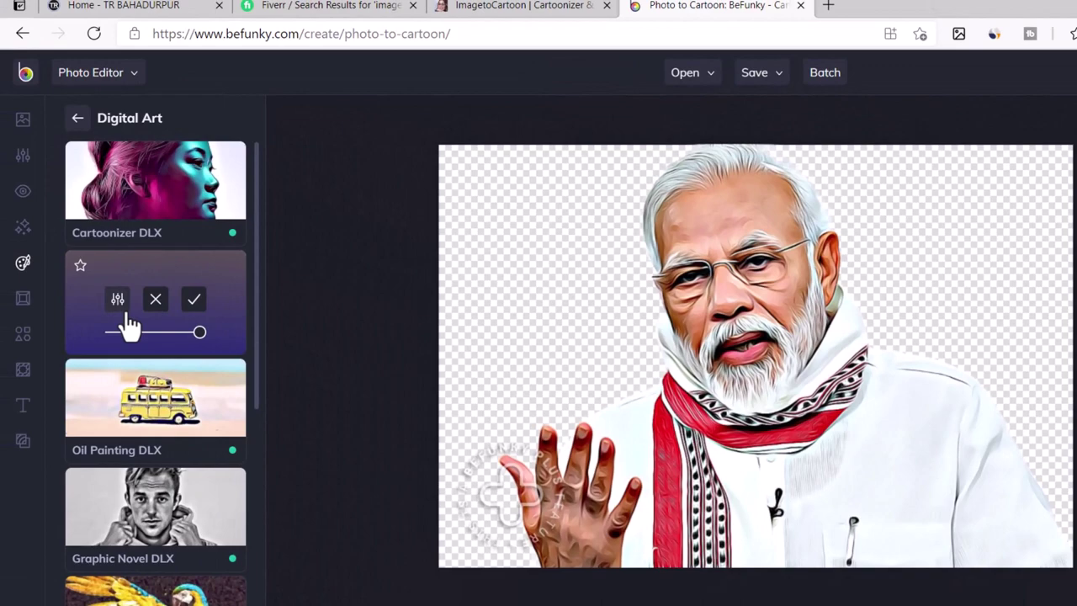
Try the Graphic Novel DLX effect on the portrait and switch back to Underpainting DLX
scroll(135, 508, "down", 3)
left_click(177, 286)
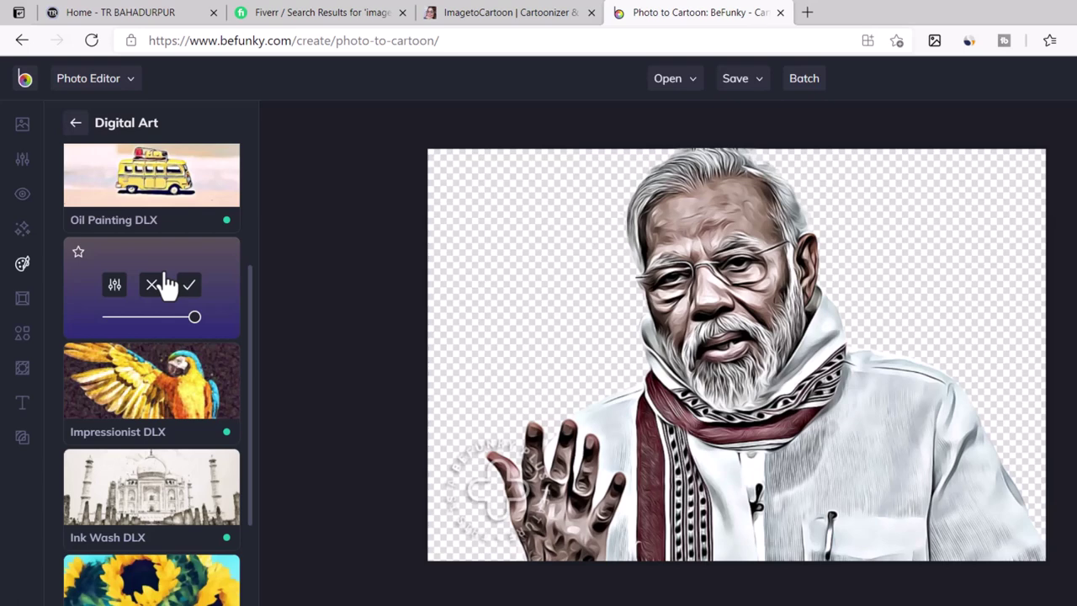
scroll(150, 295, "up", 3)
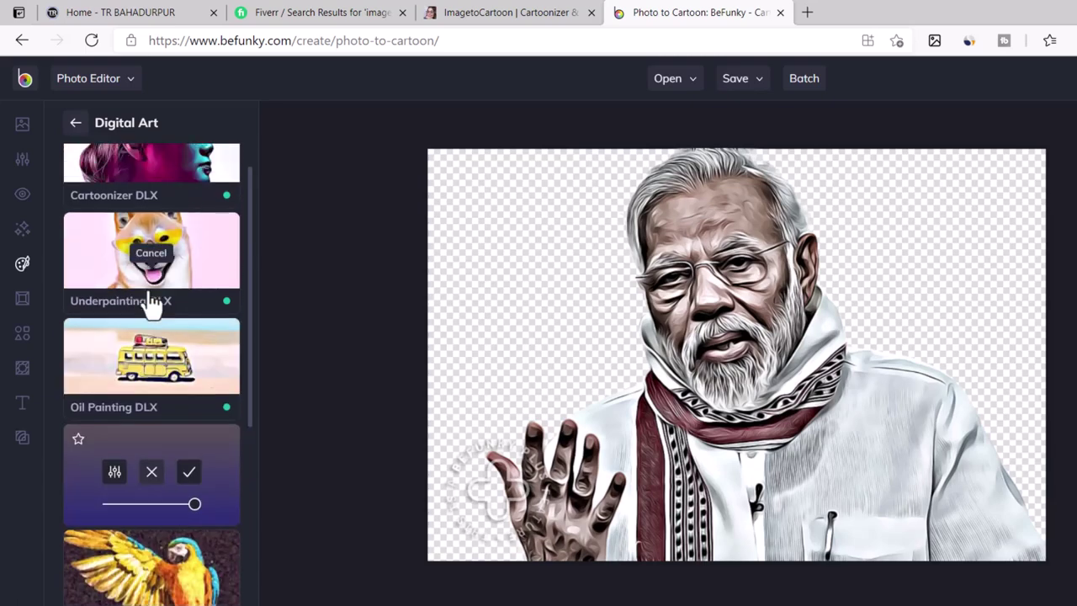
left_click(135, 303)
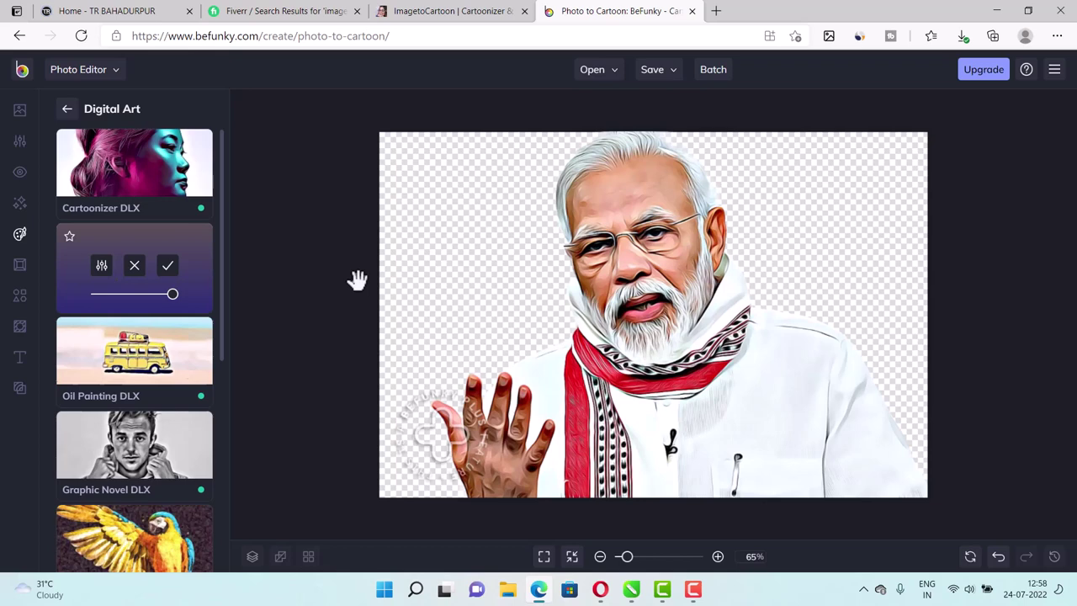
Capture a rectangular screen snip of the cartoon portrait, excluding most of the watermark beside the hand
key("shift")
key("shift+s")
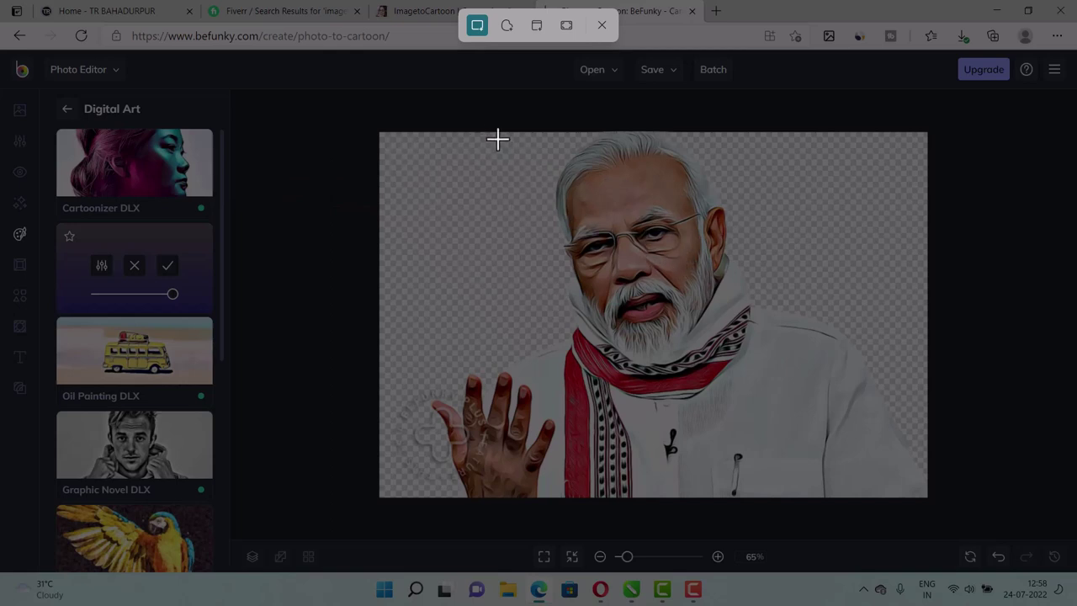
left_click_drag(497, 135, 789, 489)
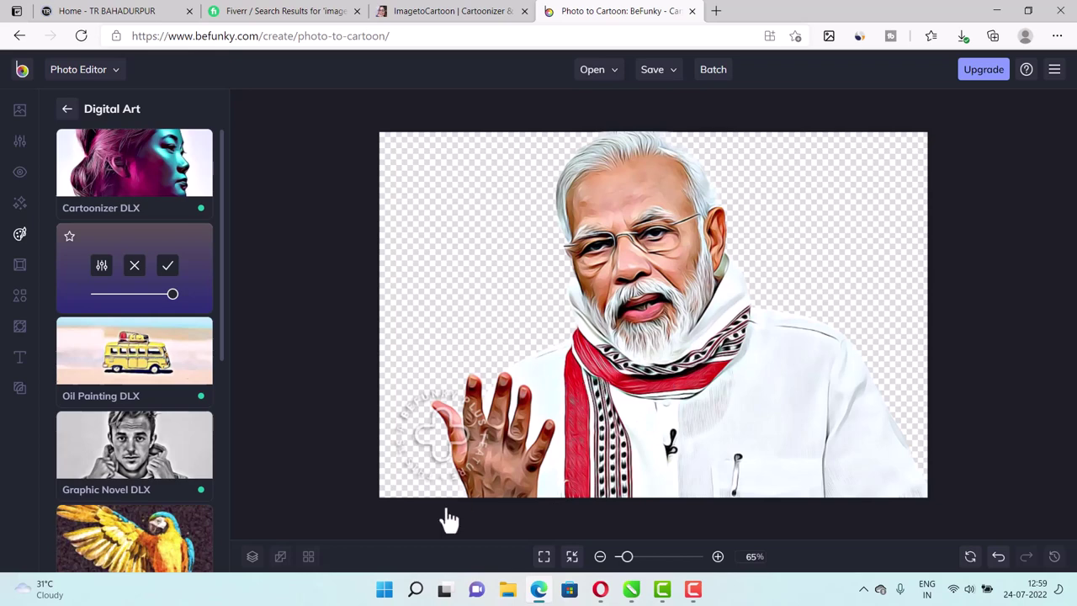
Open Paint and paste the captured portrait onto the blank canvas
left_click(416, 590)
type("paint")
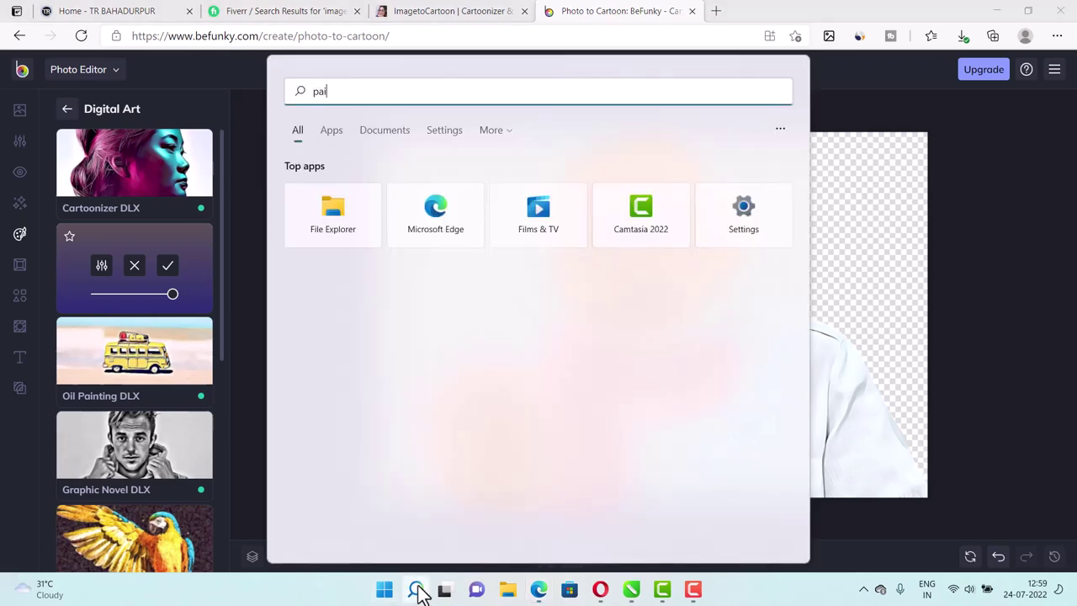
left_click(416, 591)
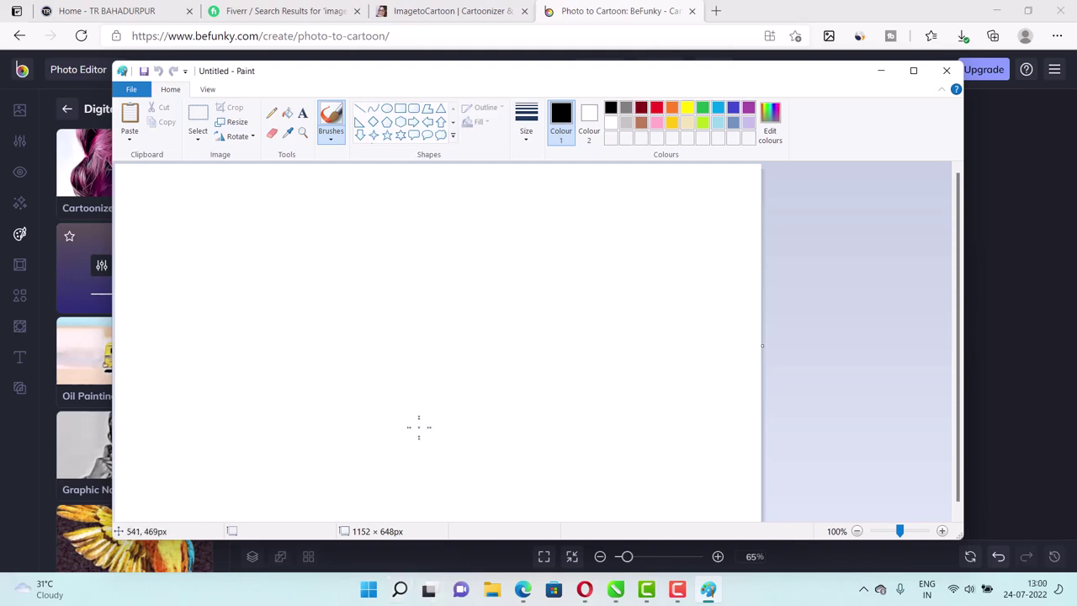
key("ctrl+v")
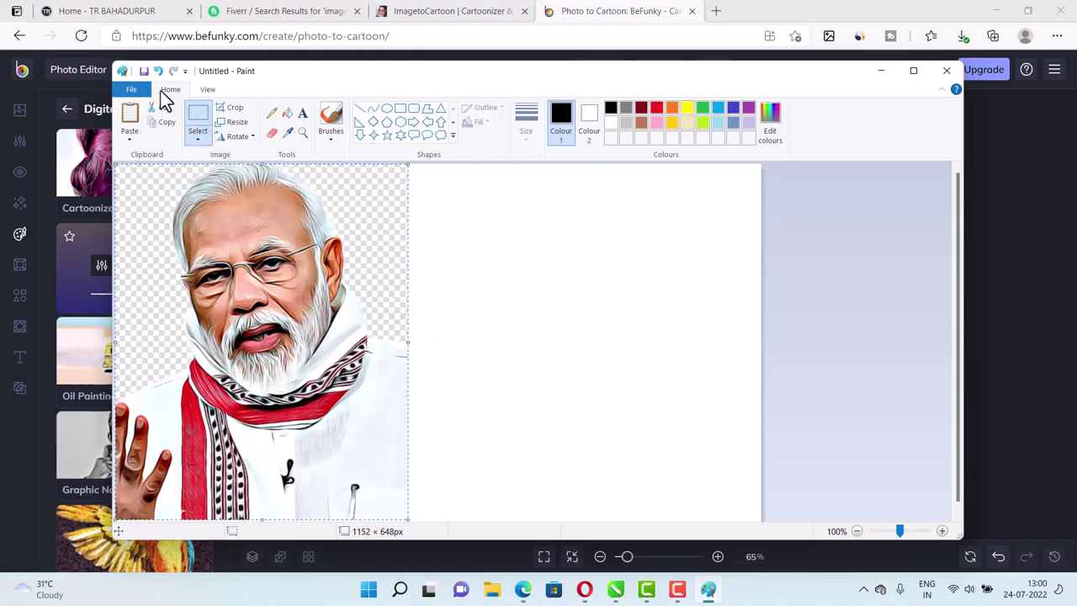
Bring up the save dialog for the pasted portrait, cancel it and close Paint without saving
left_click(144, 74)
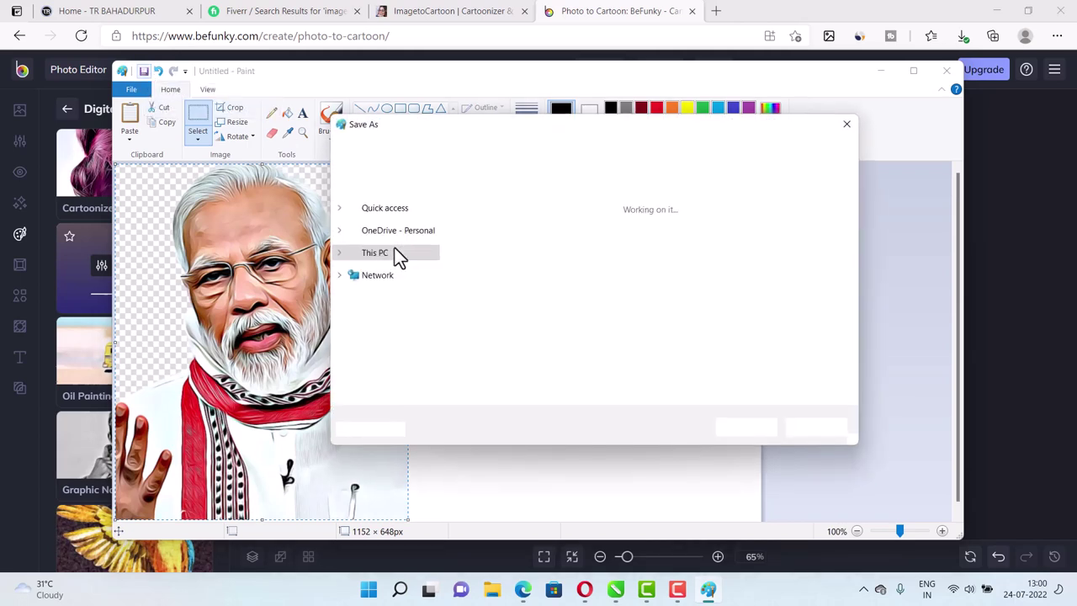
left_click(846, 125)
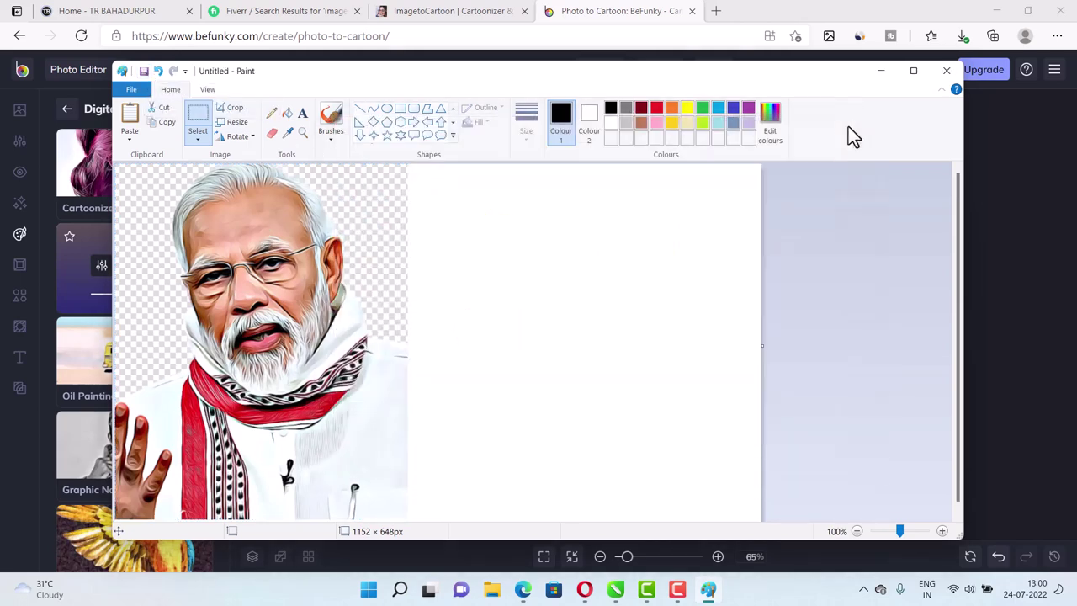
left_click(944, 73)
left_click(580, 318)
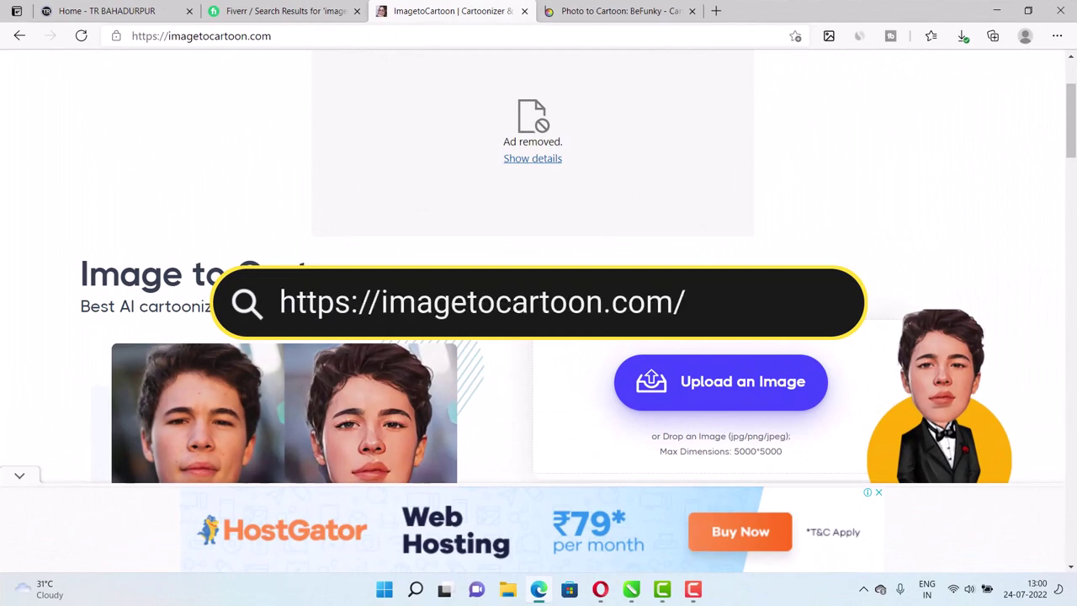
On the imagetocartoon.com page, upload the 000_Modi1_ED-2-1-1 photo with the flag background from Downloads
scroll(704, 298, "down", 2)
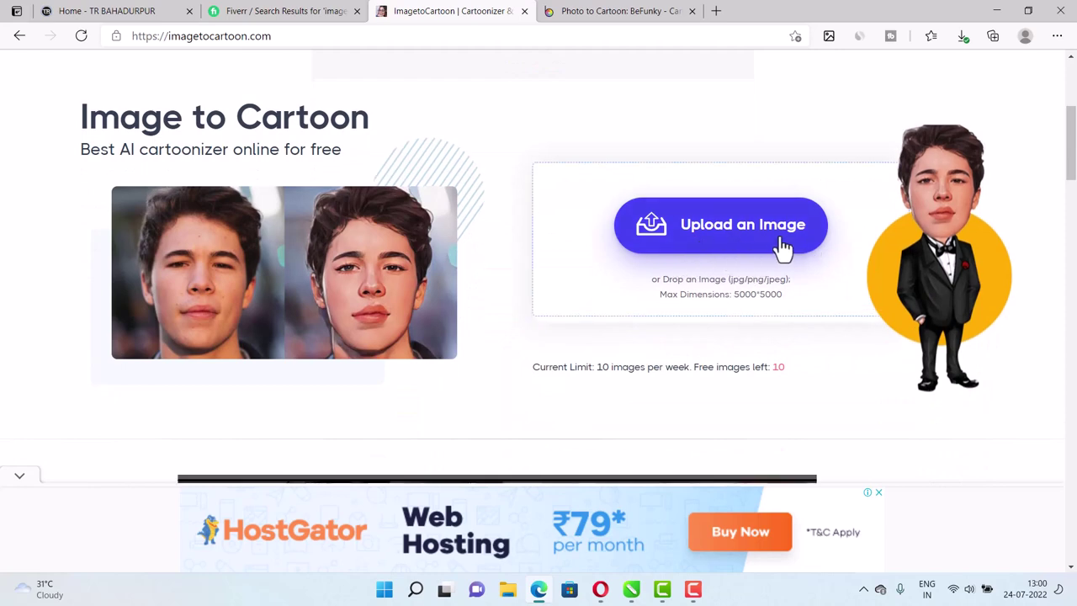
left_click(723, 242)
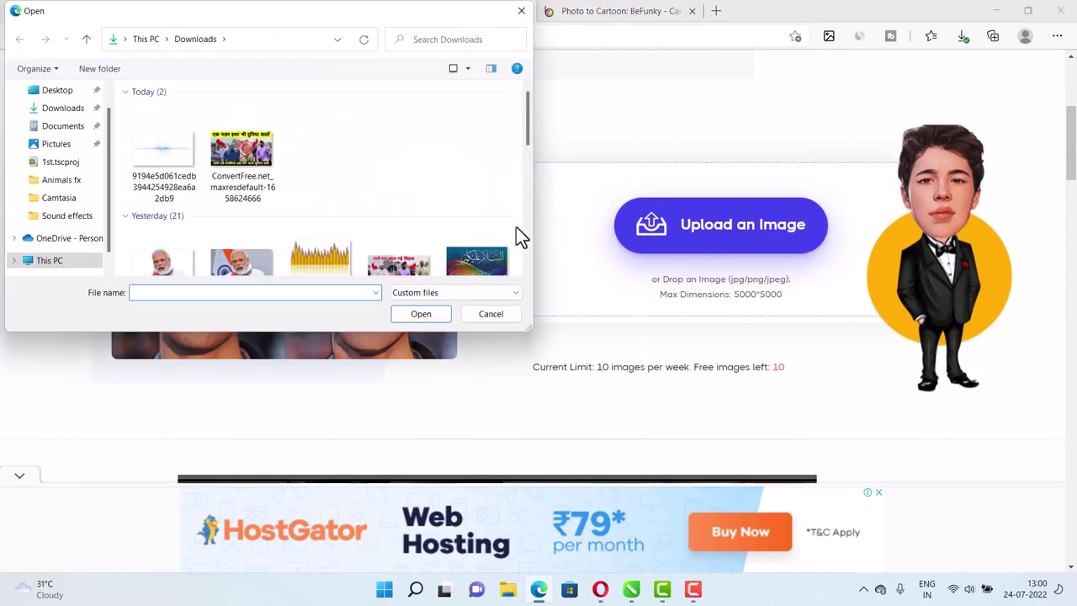
scroll(227, 257, "down", 1)
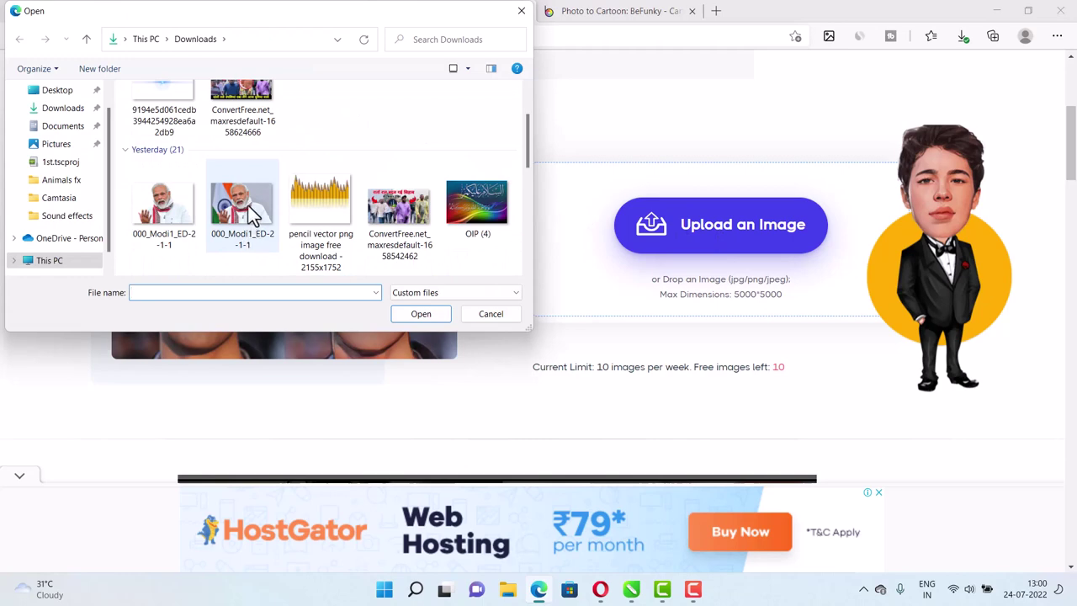
left_click(244, 206)
left_click(421, 314)
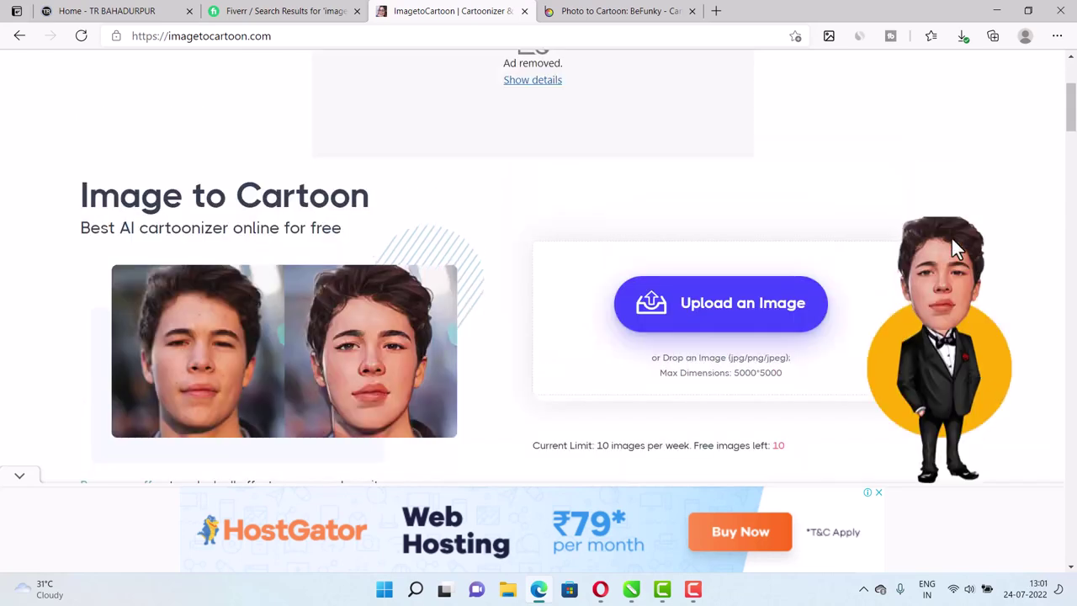
Review the free cartoon effect results generated from the uploaded photo
scroll(876, 255, "down", 3)
scroll(875, 255, "down", 3)
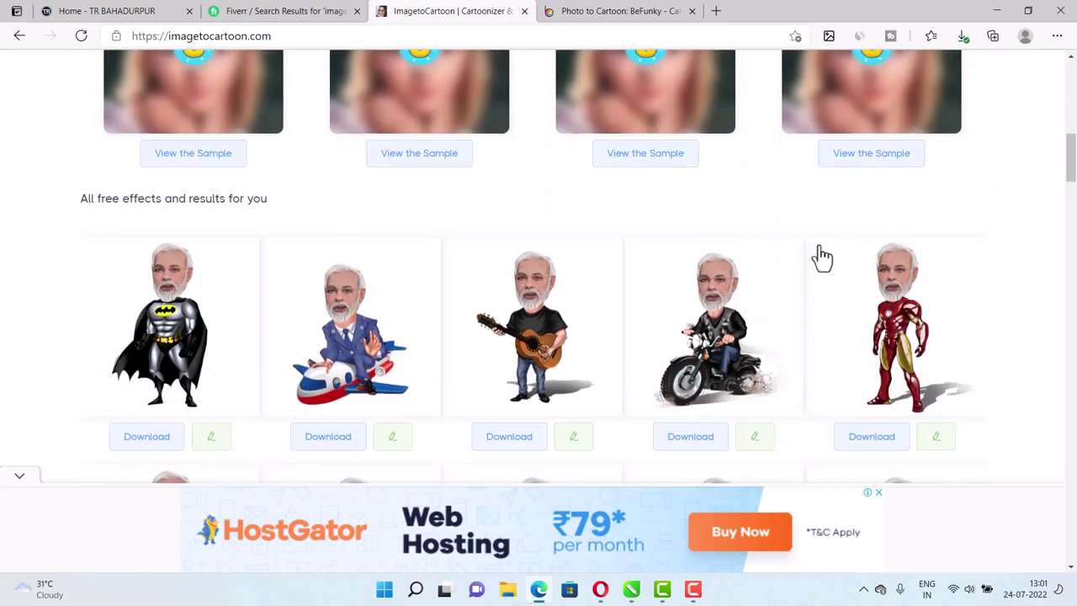
scroll(703, 259, "down", 1)
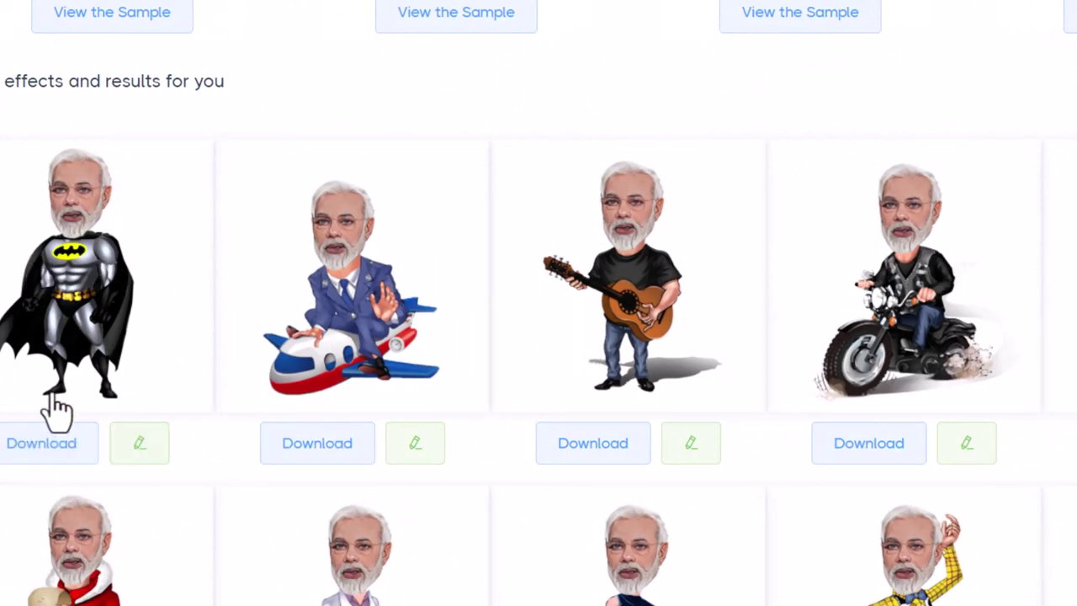
scroll(789, 335, "down", 3)
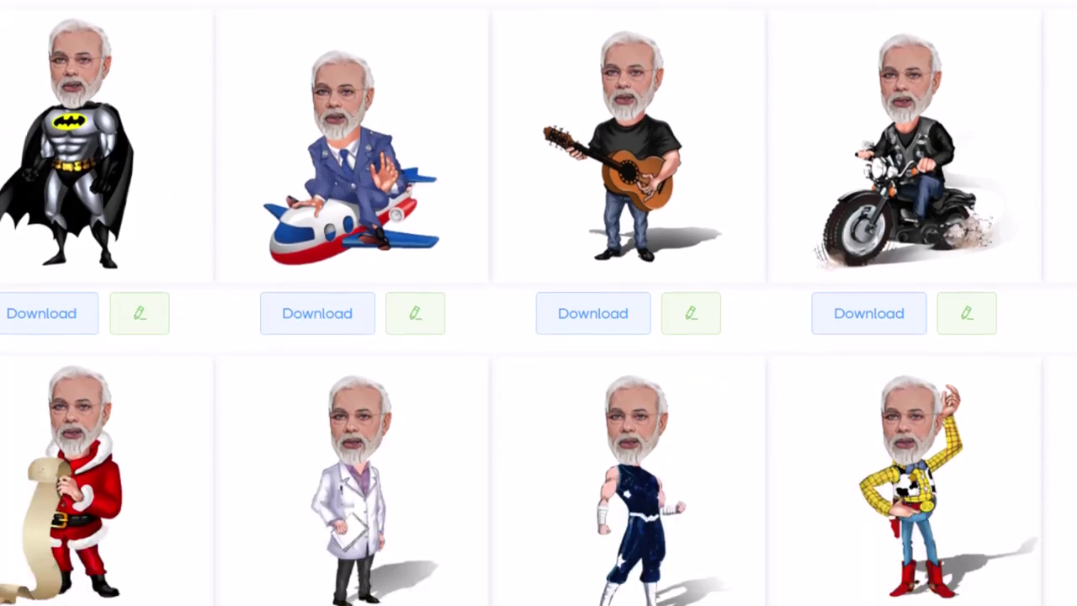
scroll(80, 399, "down", 4)
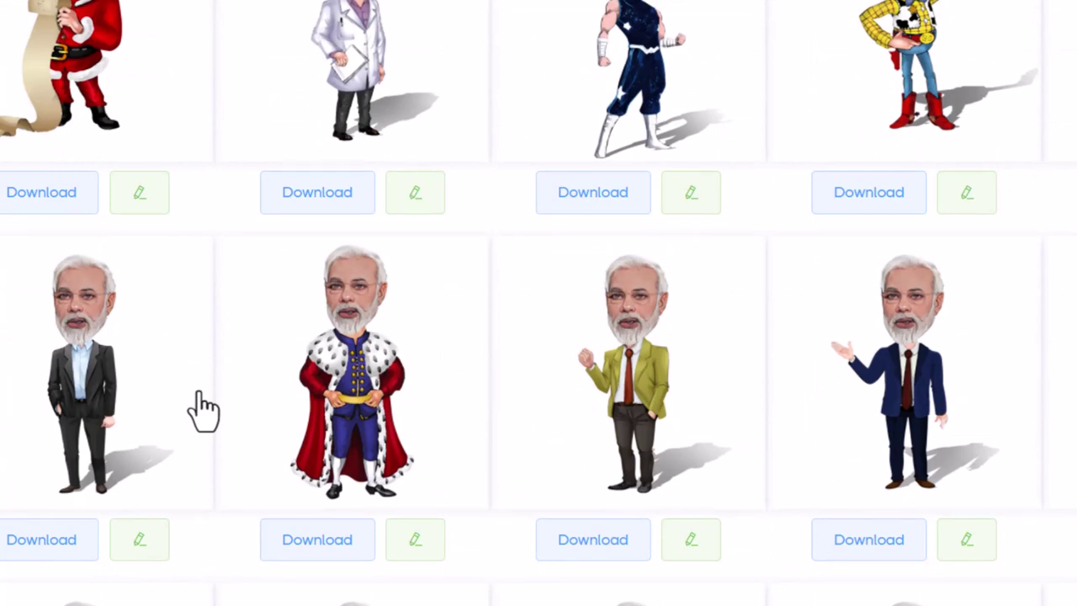
scroll(378, 361, "up", 3)
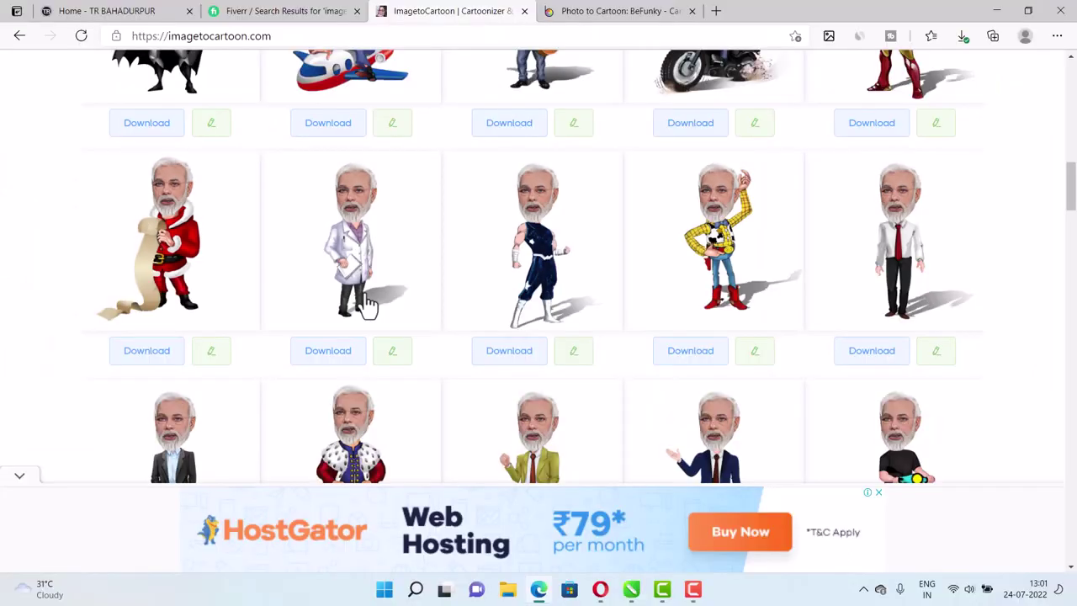
scroll(378, 361, "down", 2)
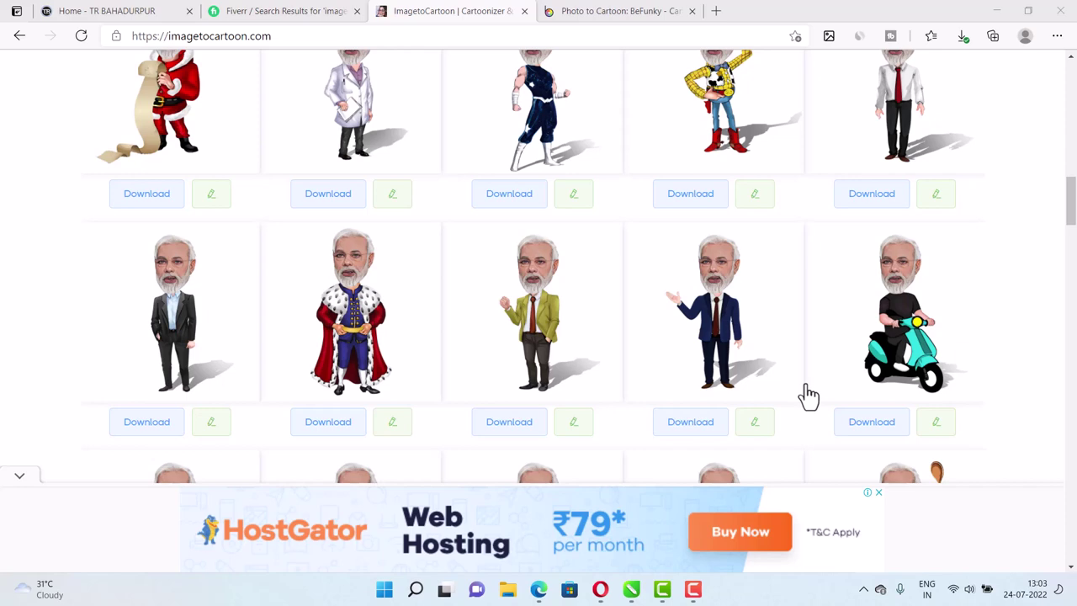
Switch to the Fiverr search results for "image cartoon" and view the beginning of the list
left_click(318, 11)
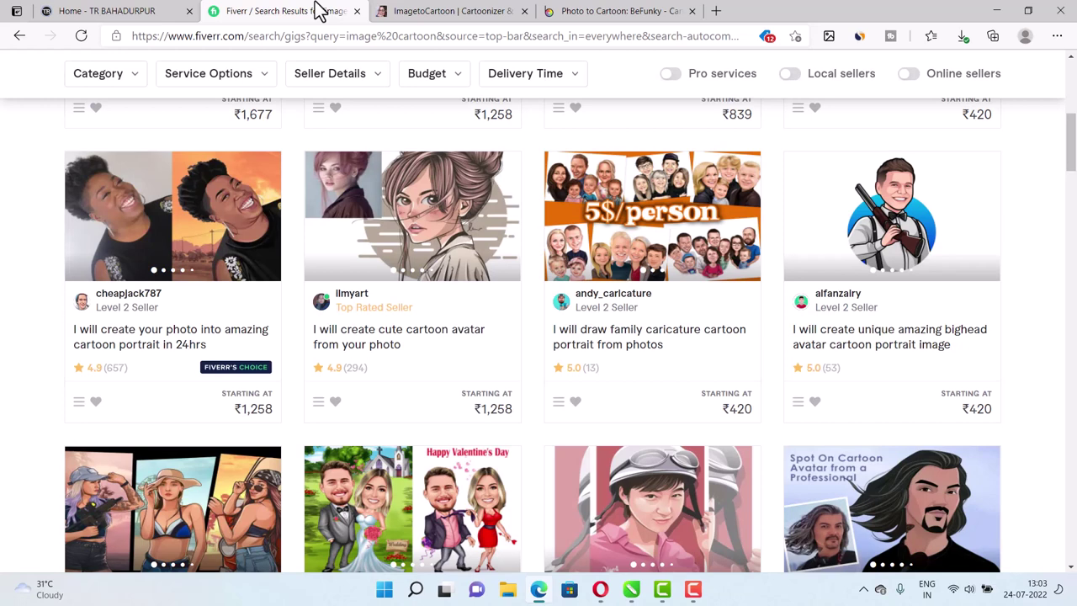
scroll(6, 242, "up", 5)
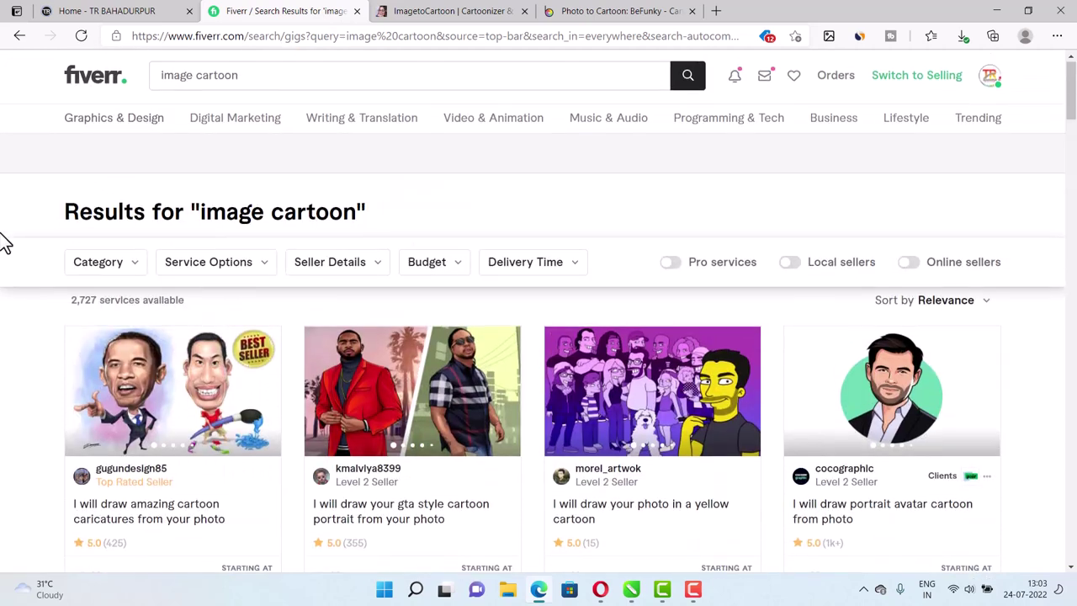